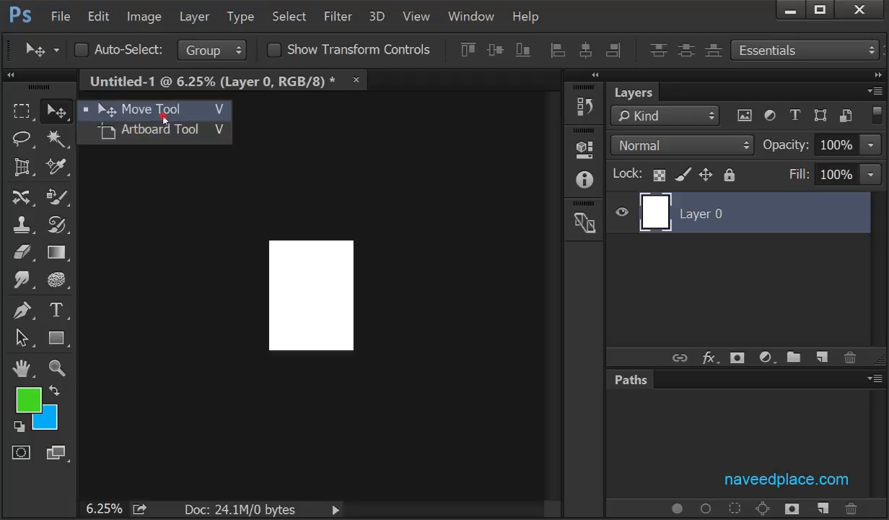
Add a line of green point text with the first name on the upper half of the white page
click(163, 116)
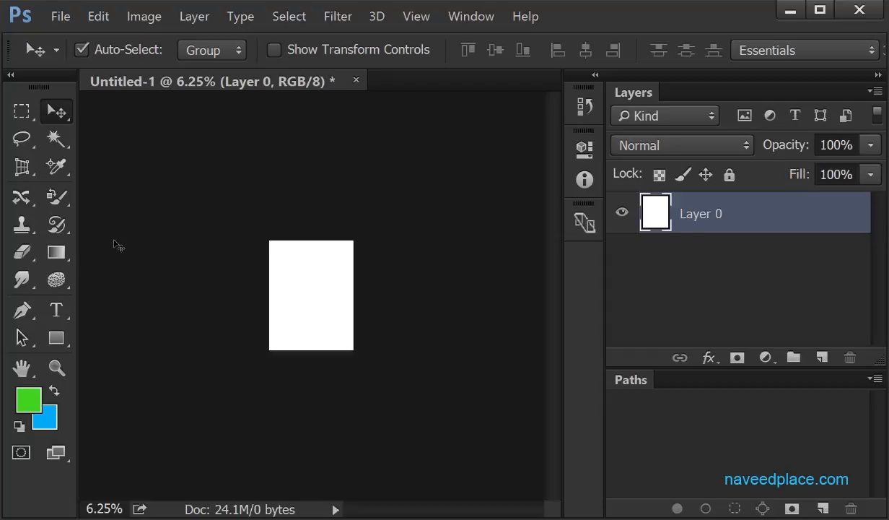
key(ctrl+plus)
key(ctrl+plus)
key(ctrl+plus)
key(ctrl+plus)
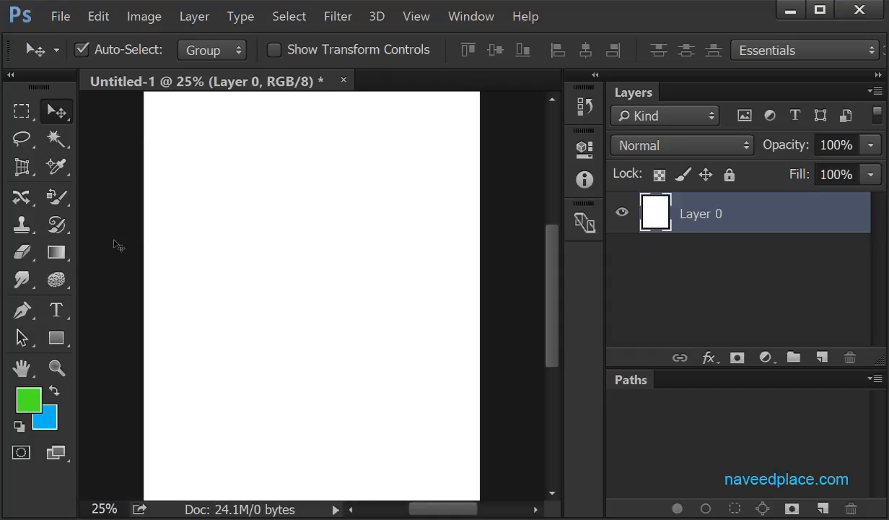
key(ctrl+minus)
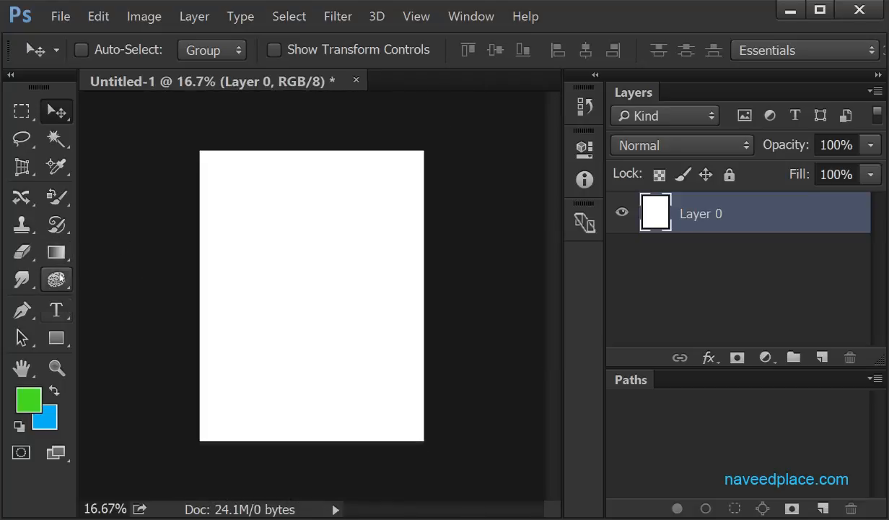
drag(56, 309, 128, 311)
click(235, 257)
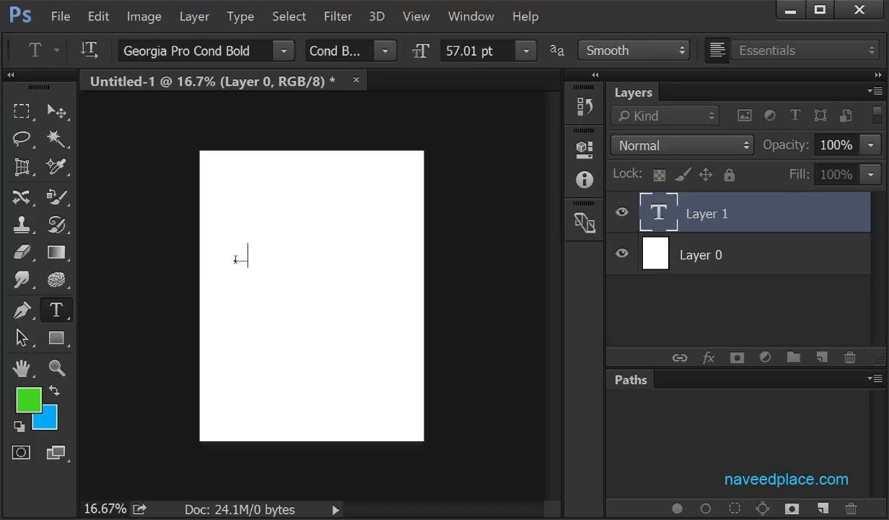
text(naceed)
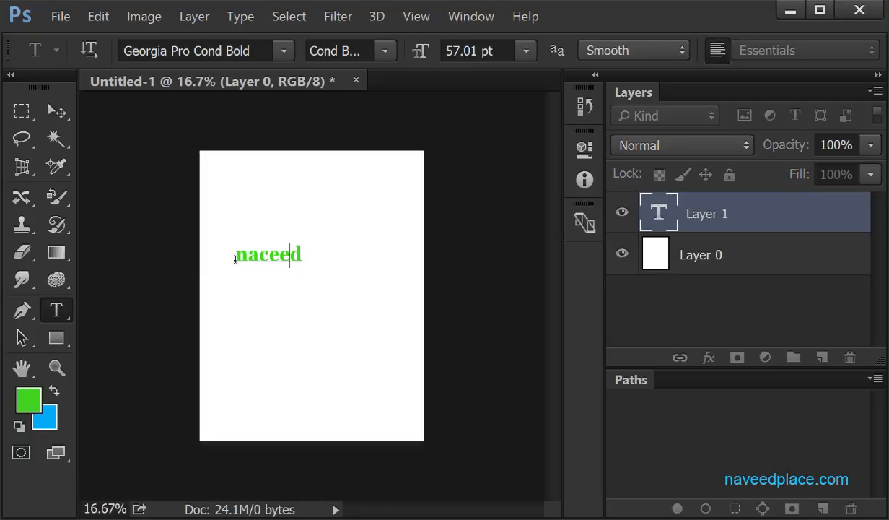
key(BackSpace)
key(BackSpace)
key(BackSpace)
key(BackSpace)
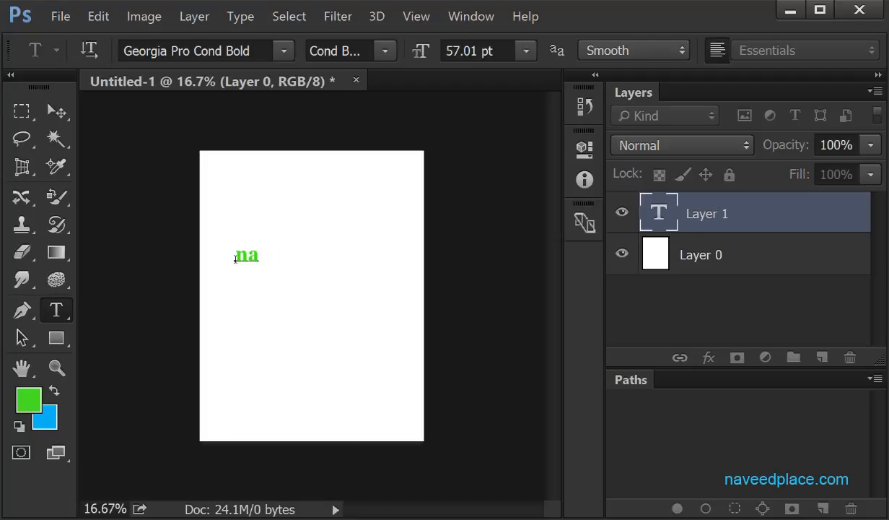
text(veed)
Move the name text to the upper-left area of the page with the Move tool
mouse_move(307, 252)
mouse_down()
mouse_move(238, 253)
mouse_move(412, 252)
mouse_move(323, 254)
mouse_up()
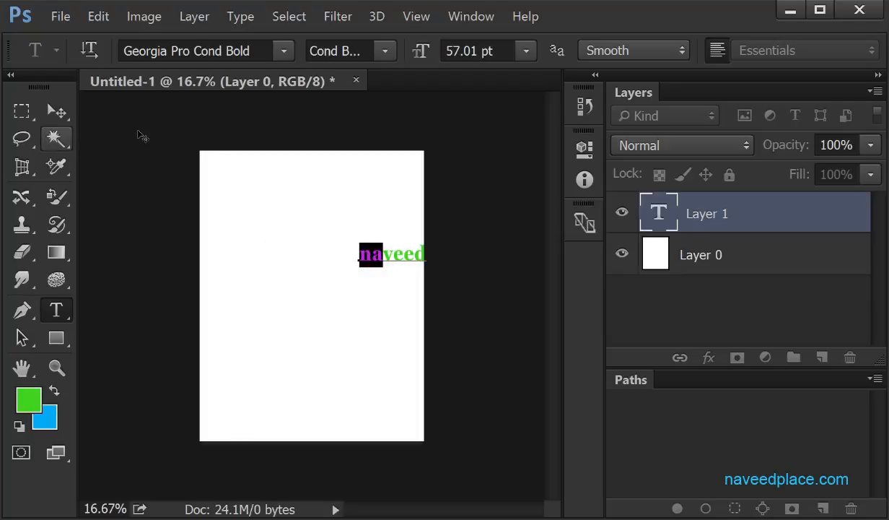
click(56, 111)
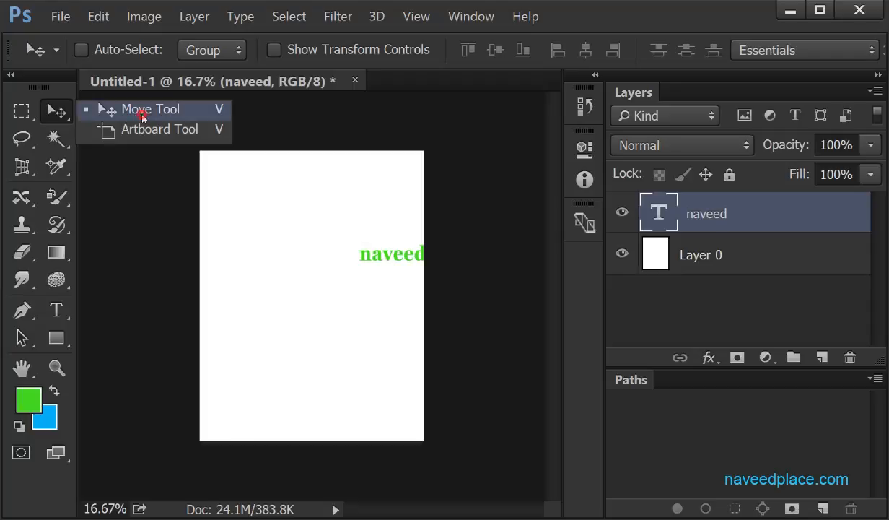
click(142, 116)
drag(370, 253, 242, 300)
right_click(67, 118)
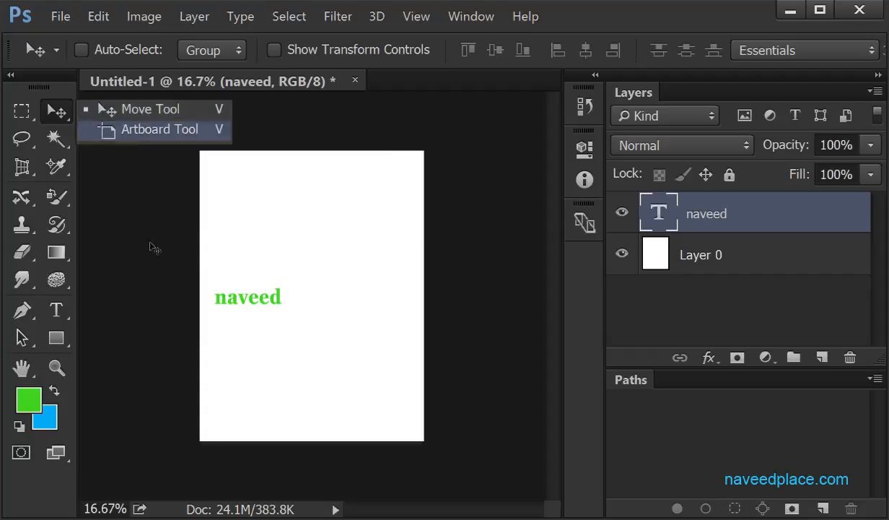
drag(241, 296, 236, 207)
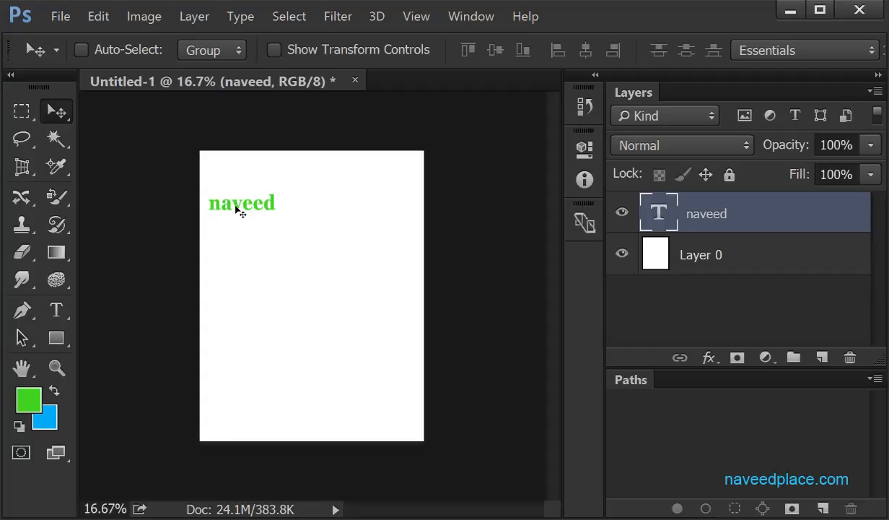
Try drawing a small artboard about 718 by 114 px inside the page with the Artboard tool, and undo it
right_click(59, 112)
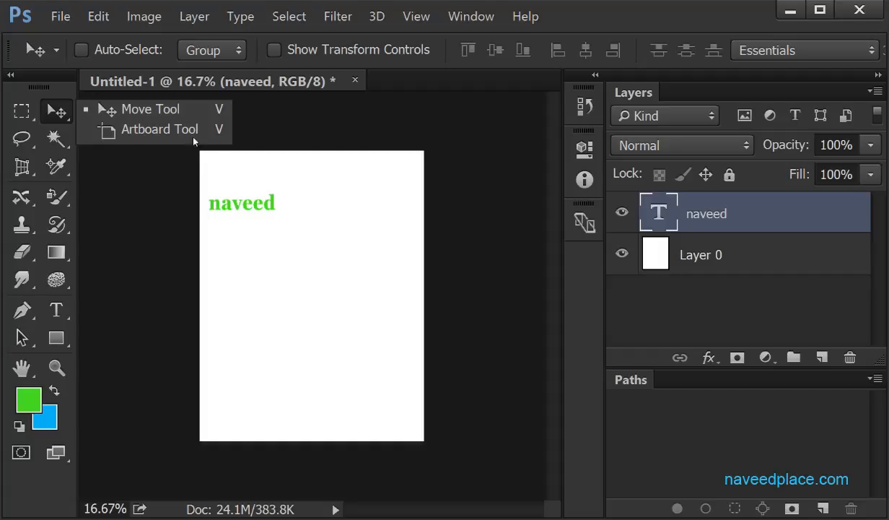
click(154, 108)
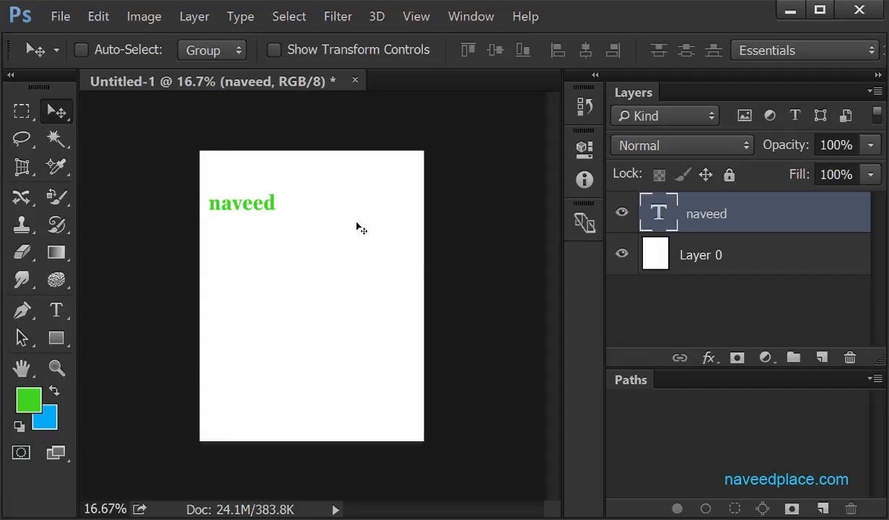
right_click(56, 110)
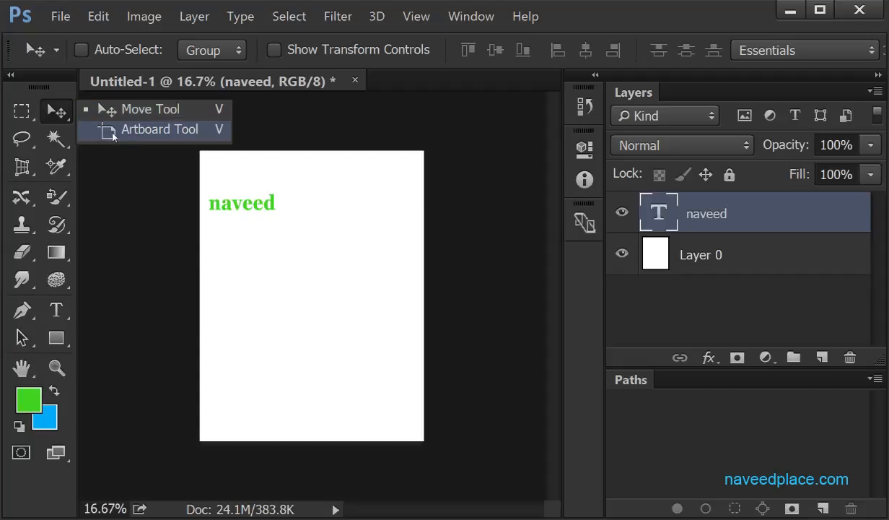
click(150, 130)
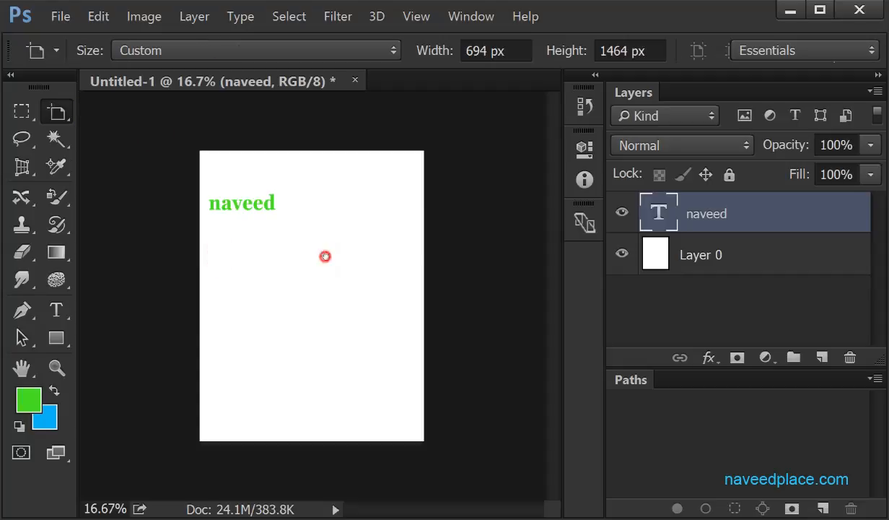
drag(329, 273, 394, 283)
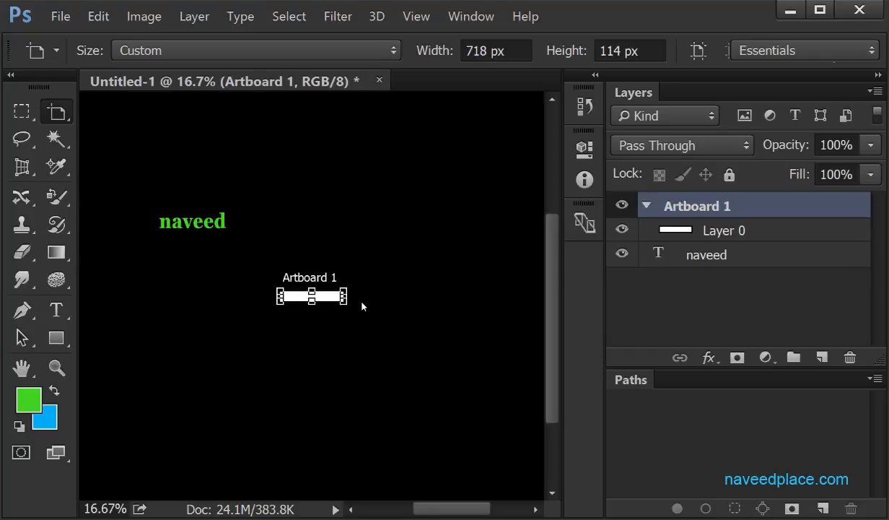
key(ctrl+z)
right_click(58, 112)
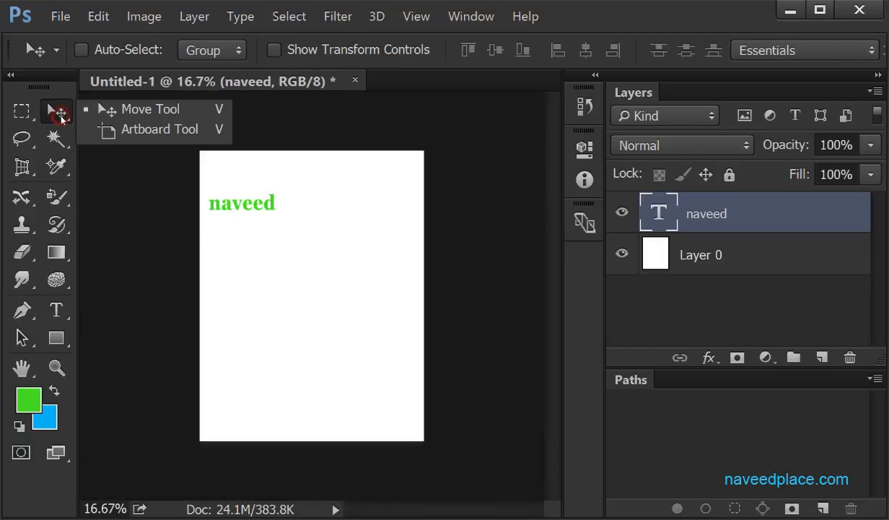
click(237, 244)
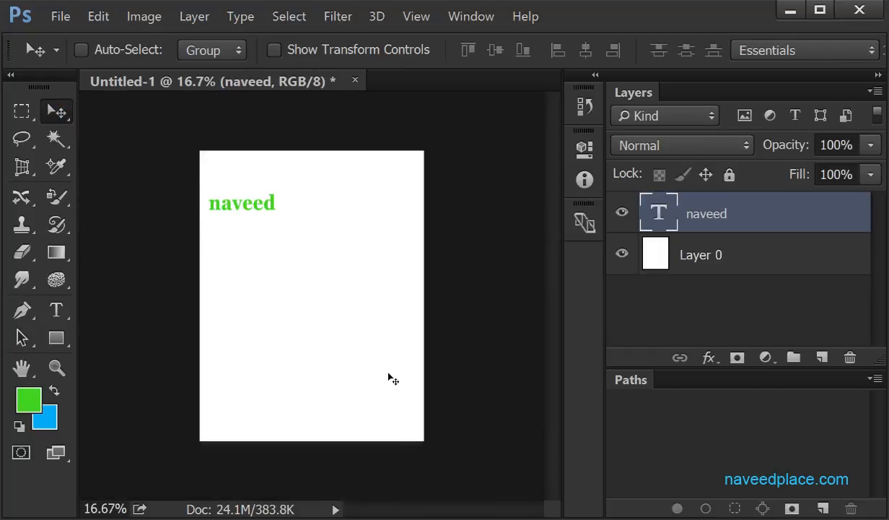
key(ctrl+plus)
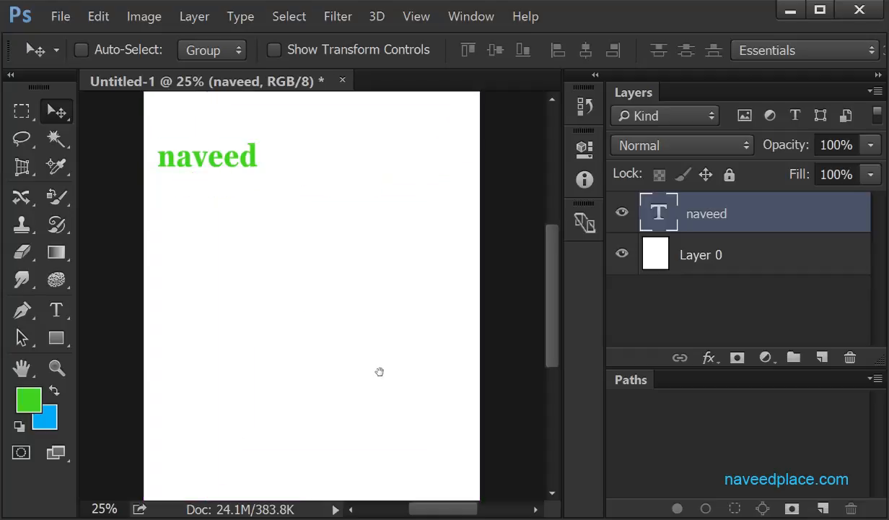
drag(379, 369, 635, 369)
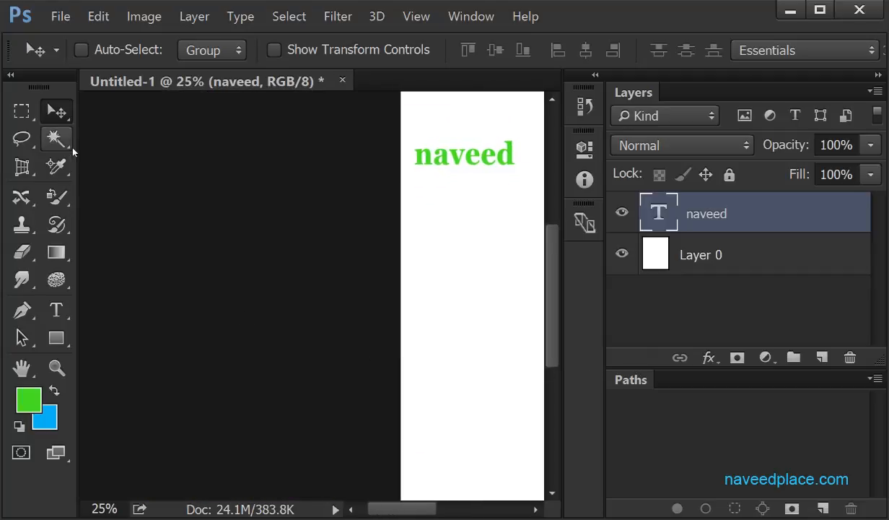
key(ctrl)
key(ctrl+minus)
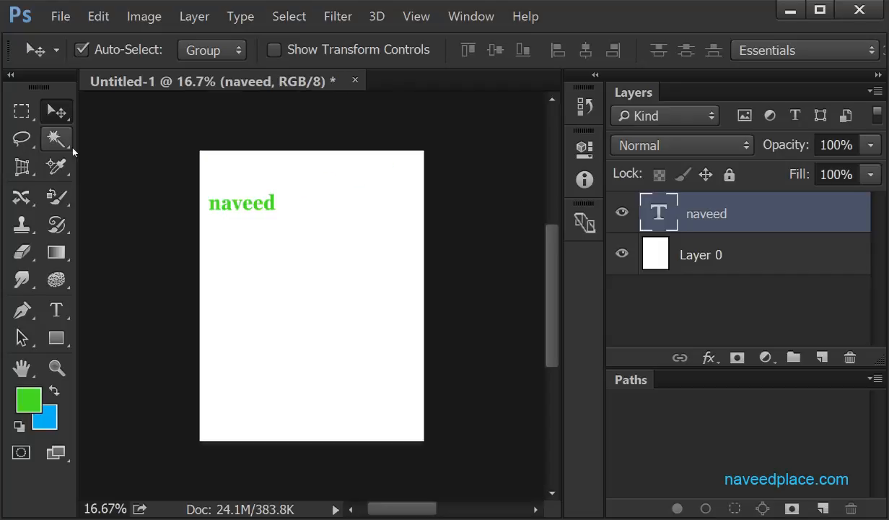
key(ctrl)
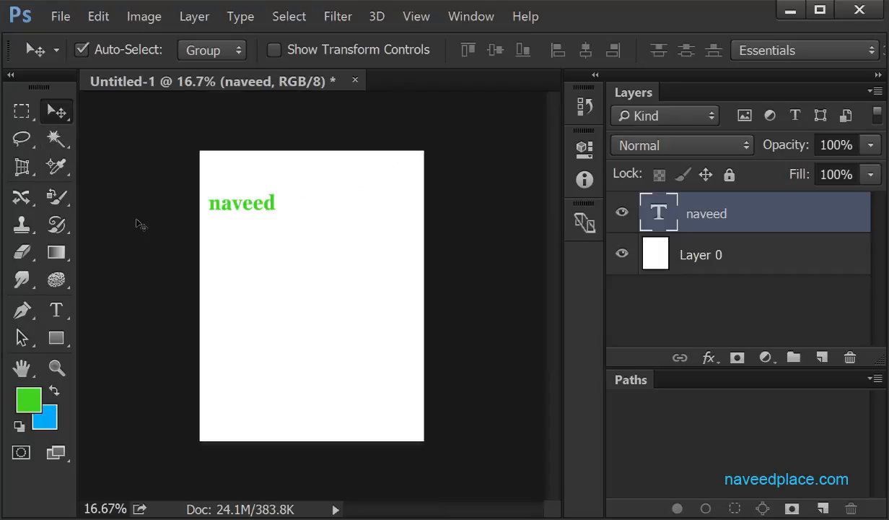
key(ctrl+minus)
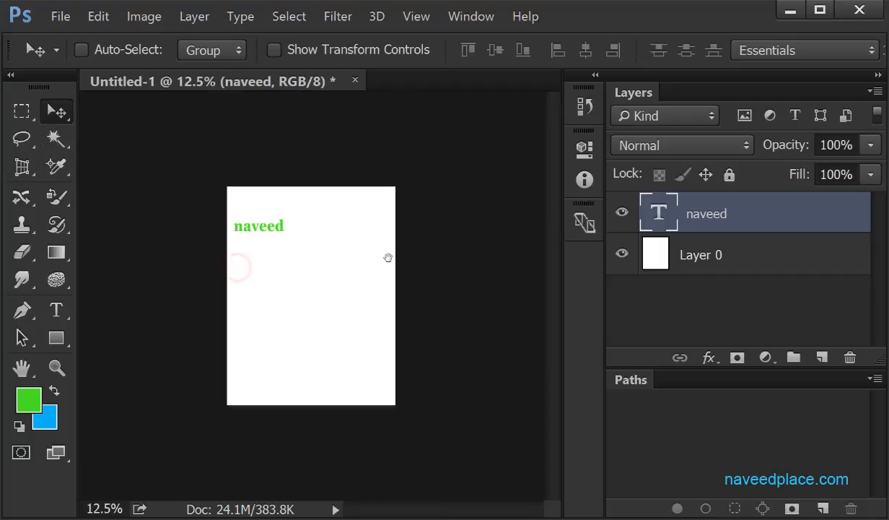
Draw a new artboard about 1281 by 1908 px on the empty area to the left of the page
key(ctrl+plus)
key(ctrl+plus)
key(ctrl+plus)
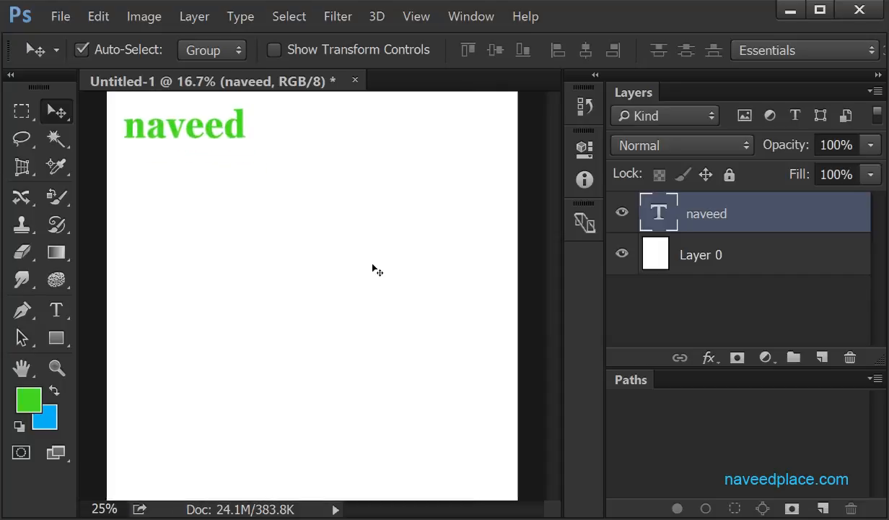
drag(372, 264, 513, 264)
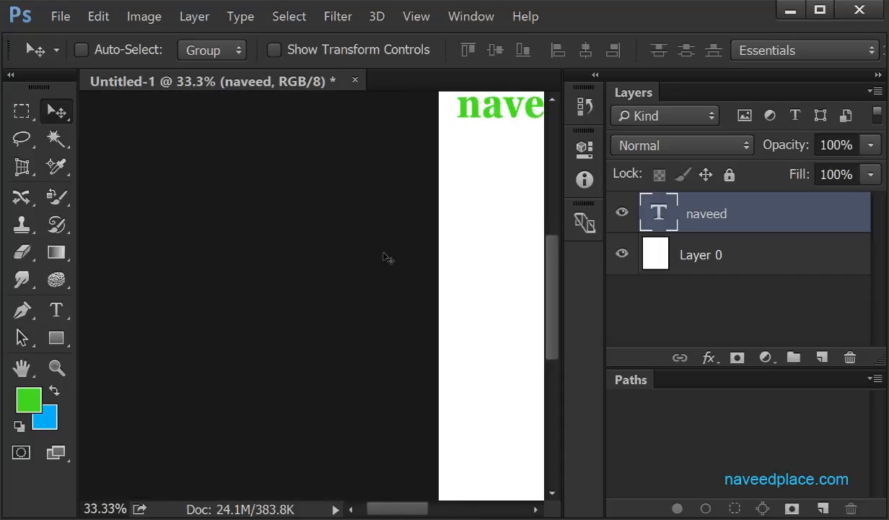
click(43, 106)
click(101, 127)
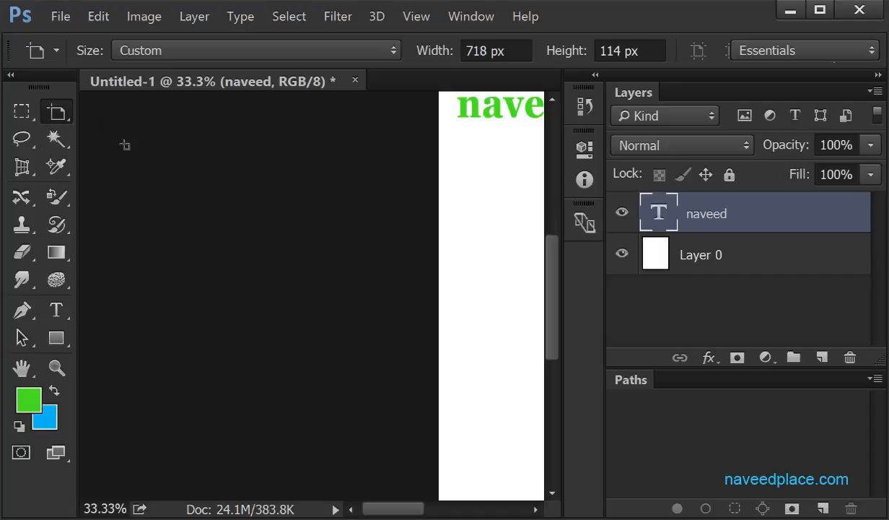
drag(111, 128, 115, 132)
drag(133, 186, 337, 468)
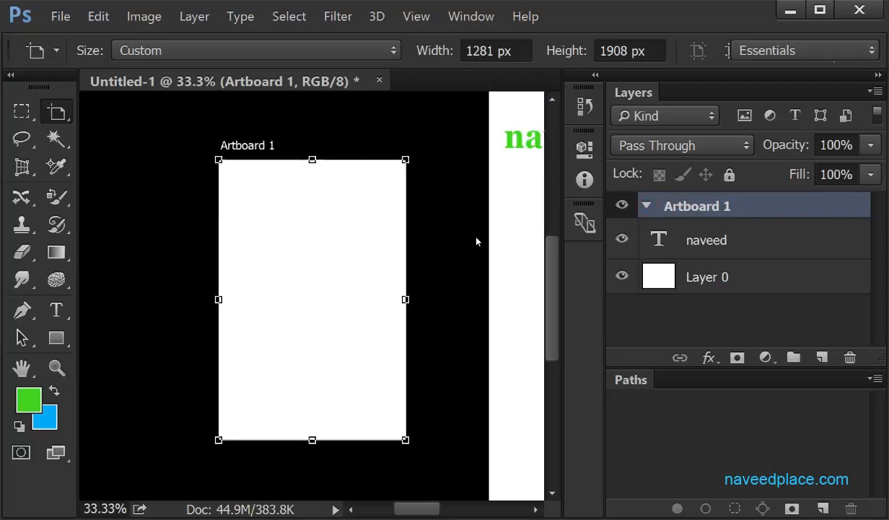
Enlarge the new artboard on all four sides to about 1977 by 3399 px
key(ctrl+minus)
key(ctrl+minus)
key(ctrl+minus)
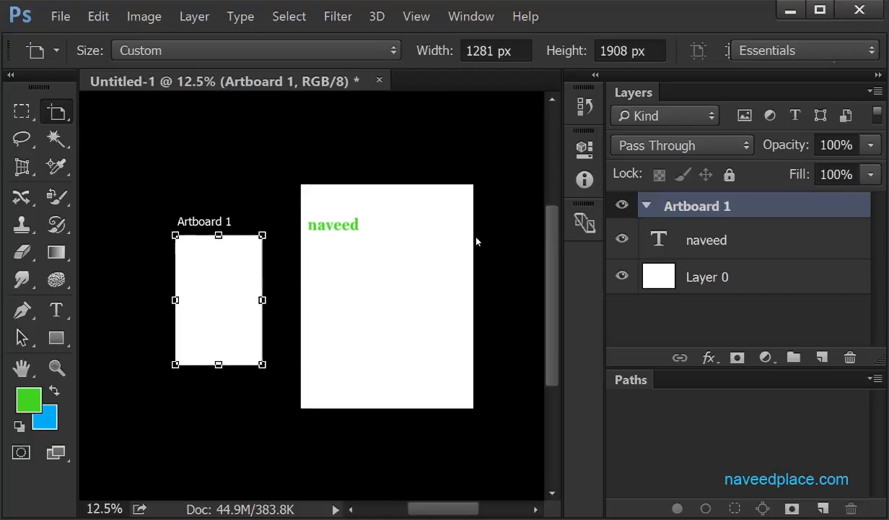
key(ctrl+plus)
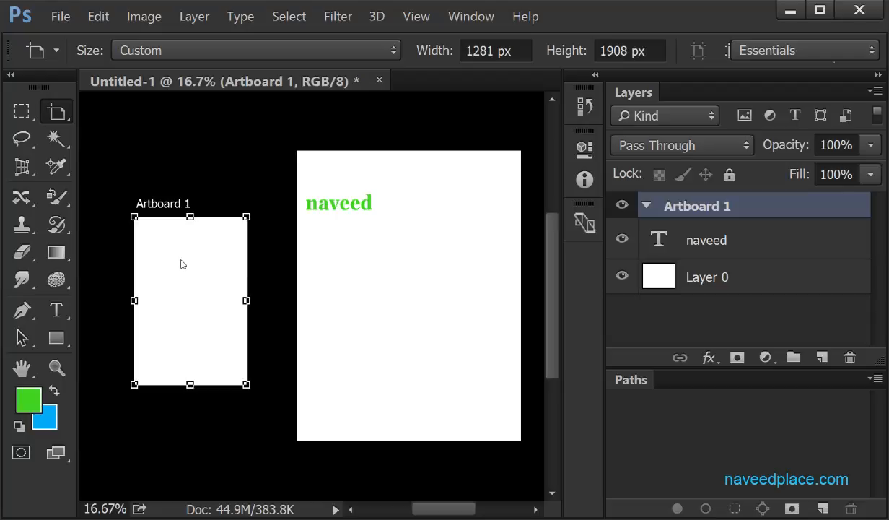
drag(190, 217, 191, 168)
drag(247, 251, 276, 251)
drag(203, 333, 205, 440)
drag(134, 303, 103, 287)
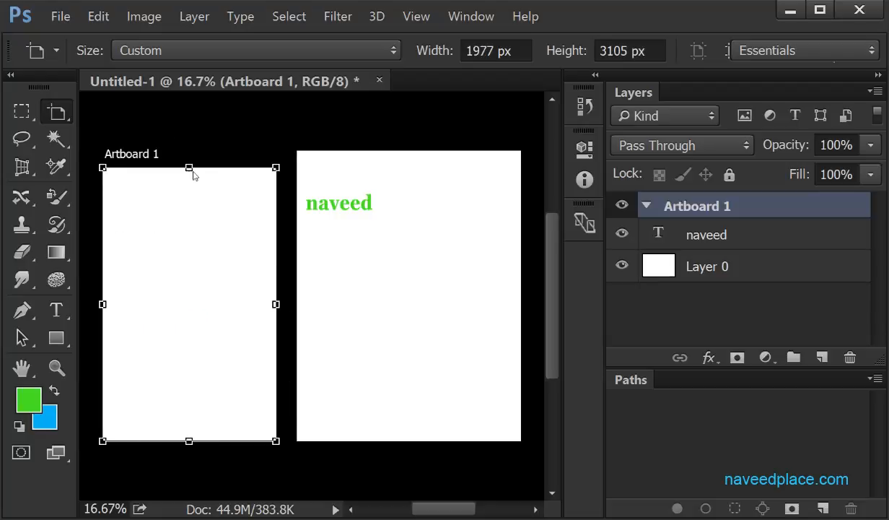
drag(189, 168, 188, 143)
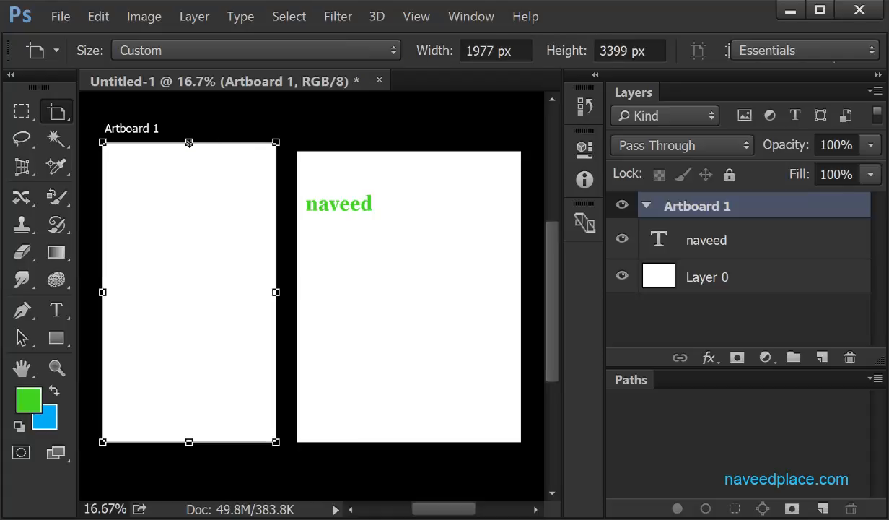
mouse_move(189, 142)
mouse_down()
mouse_move(187, 238)
mouse_move(199, 142)
mouse_up()
Review the preset artboard sizes for devices, web and icons without choosing one
click(234, 54)
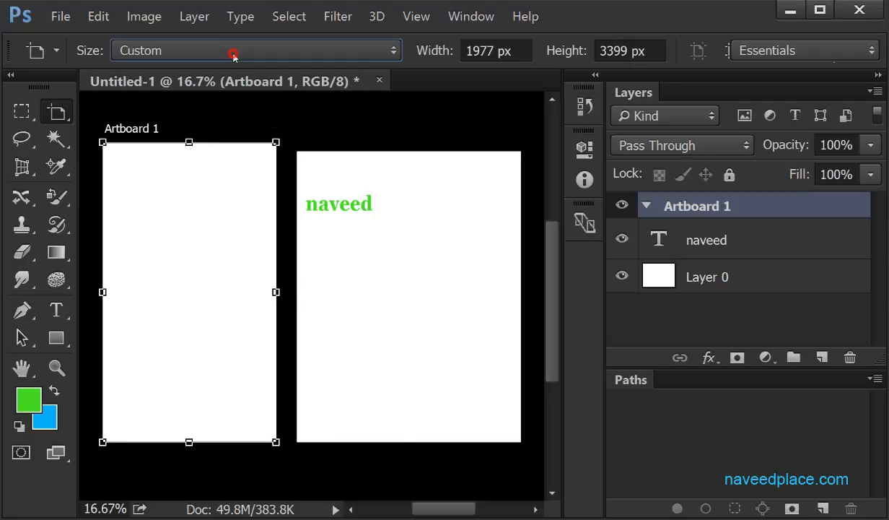
key(Escape)
click(251, 52)
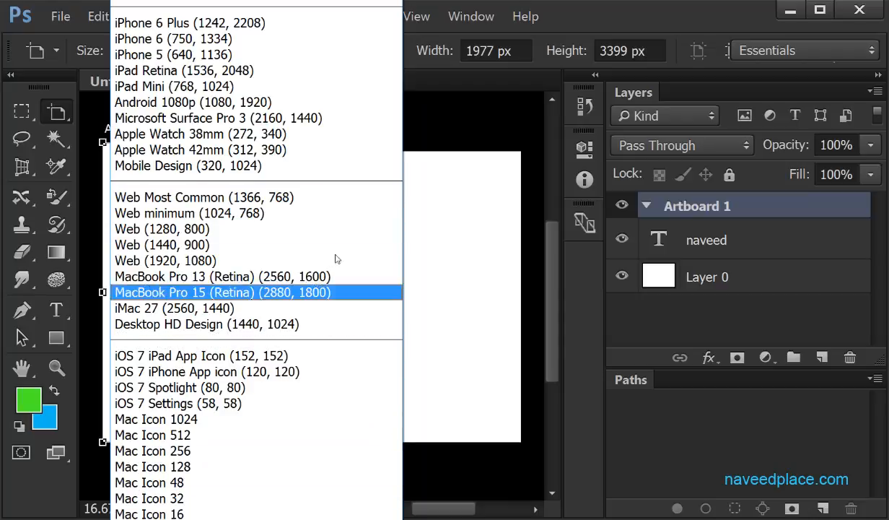
click(446, 121)
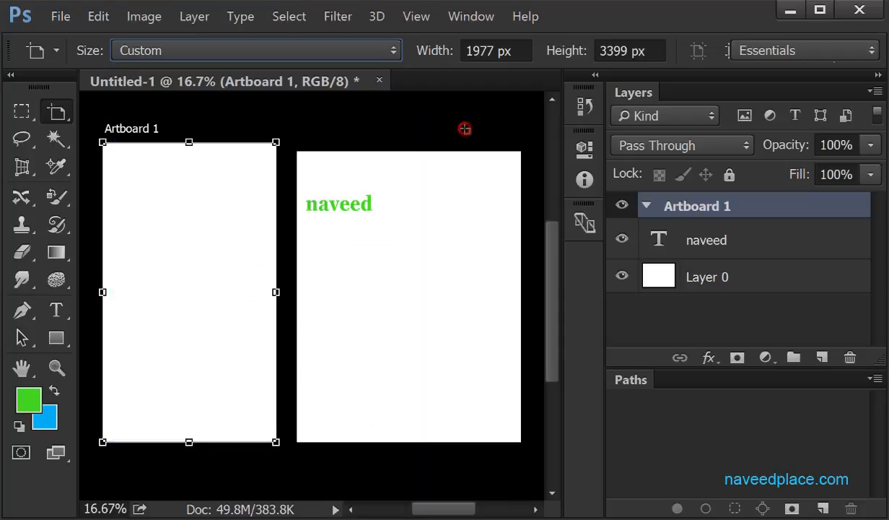
click(277, 292)
key(v)
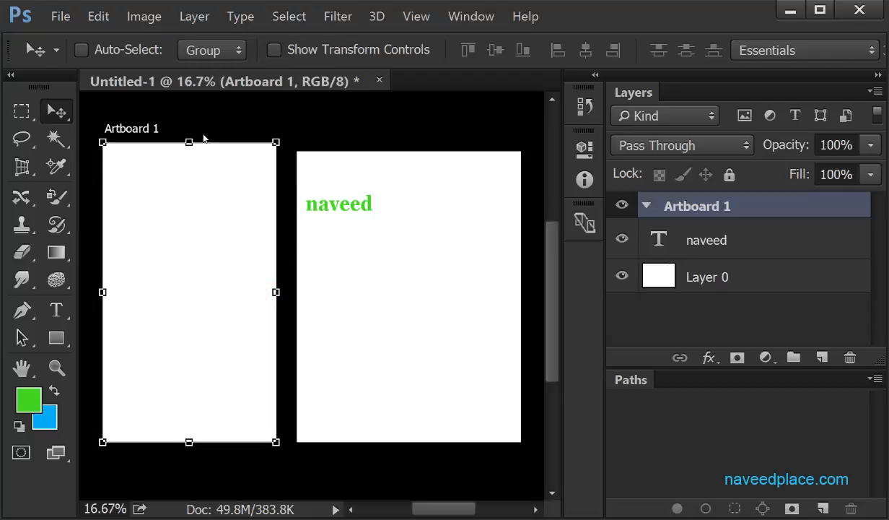
click(195, 257)
click(186, 194)
right_click(67, 113)
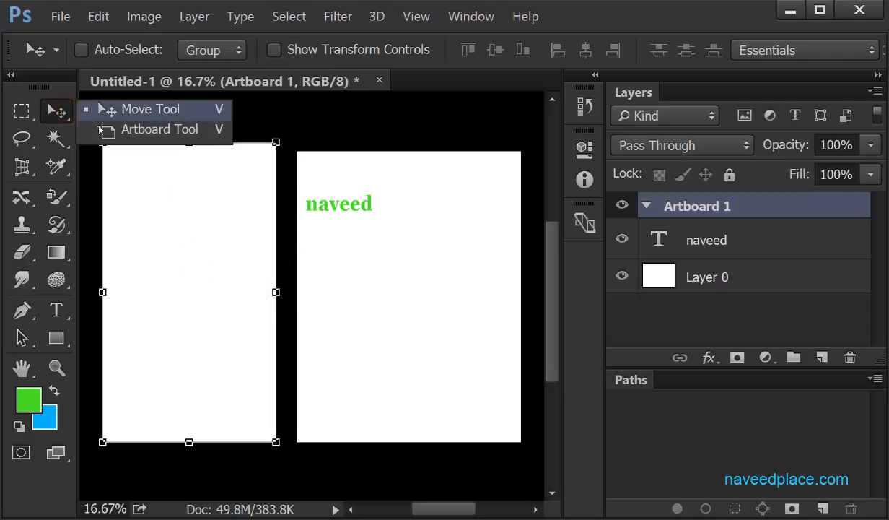
click(104, 129)
click(191, 252)
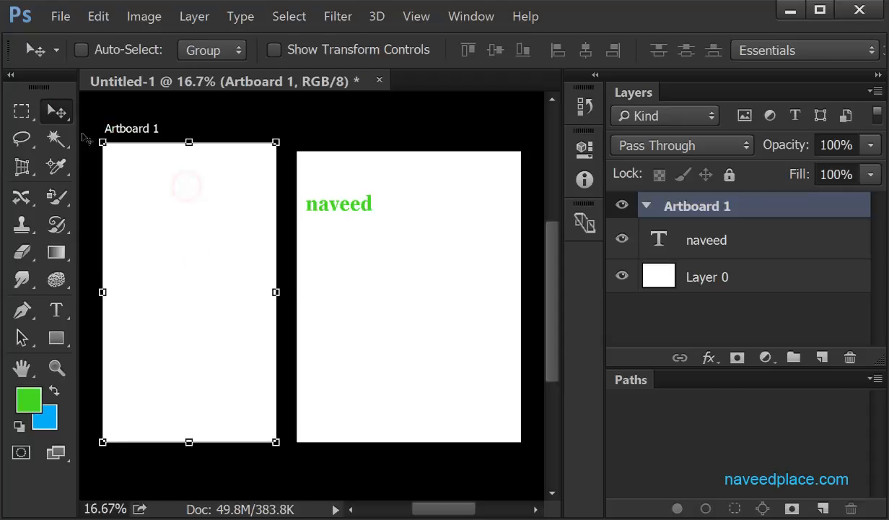
Draw a second artboard about 2307 by 3120 px with the Artboard tool on the empty area left of the first artboard
right_click(57, 112)
click(104, 130)
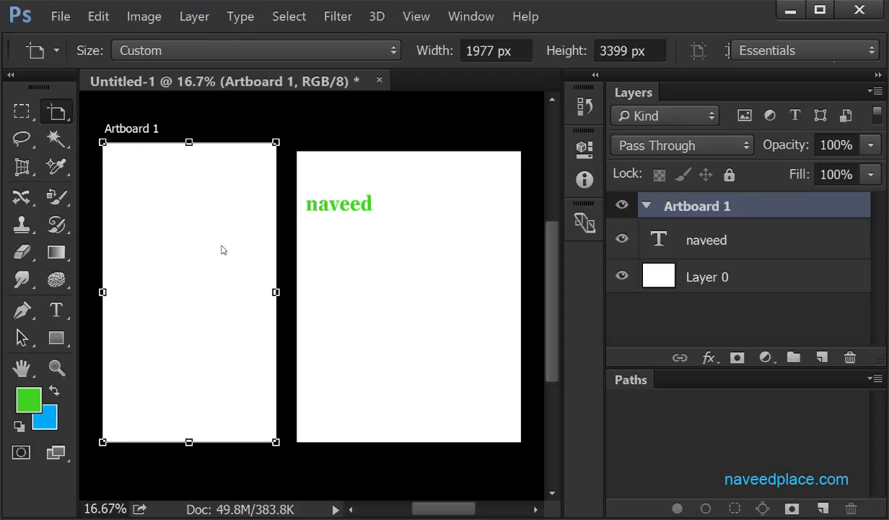
right_click(57, 113)
click(104, 129)
scroll(284, 342, left, 8)
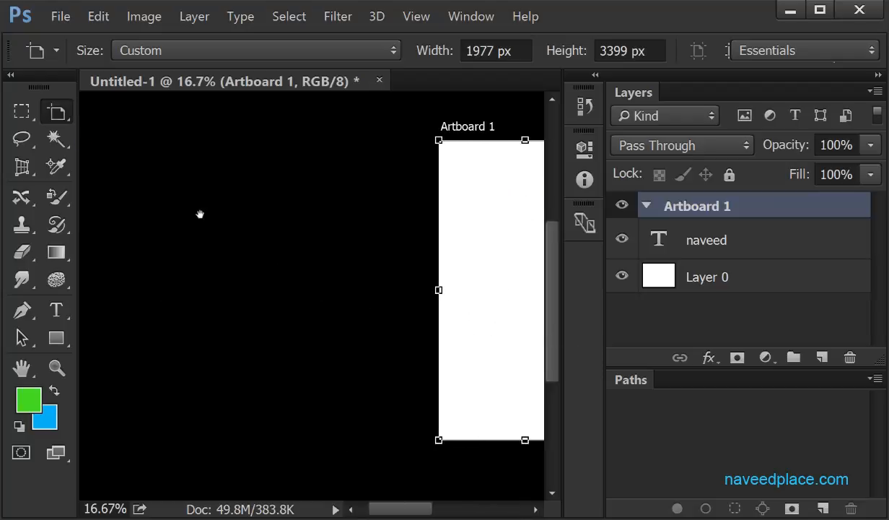
drag(153, 149, 356, 422)
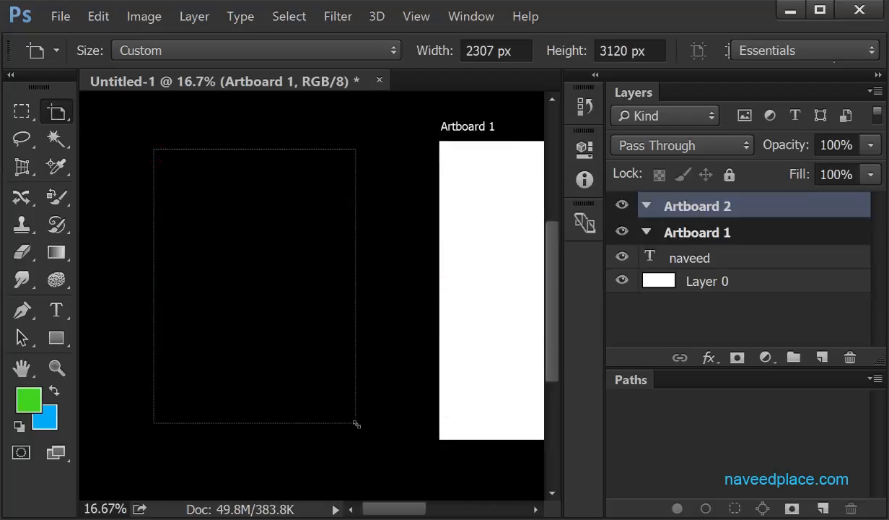
drag(408, 357, 300, 357)
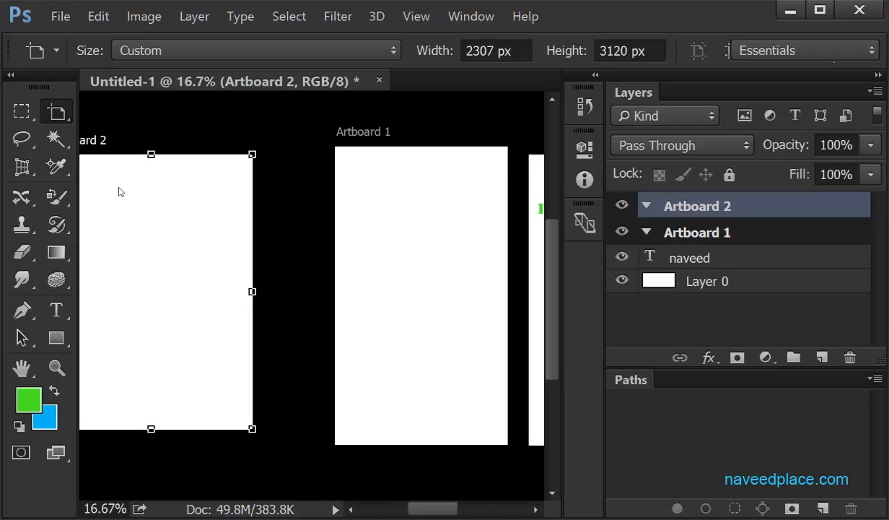
Show the tool group that contains the Move Tool and the Artboard Tool
right_click(66, 120)
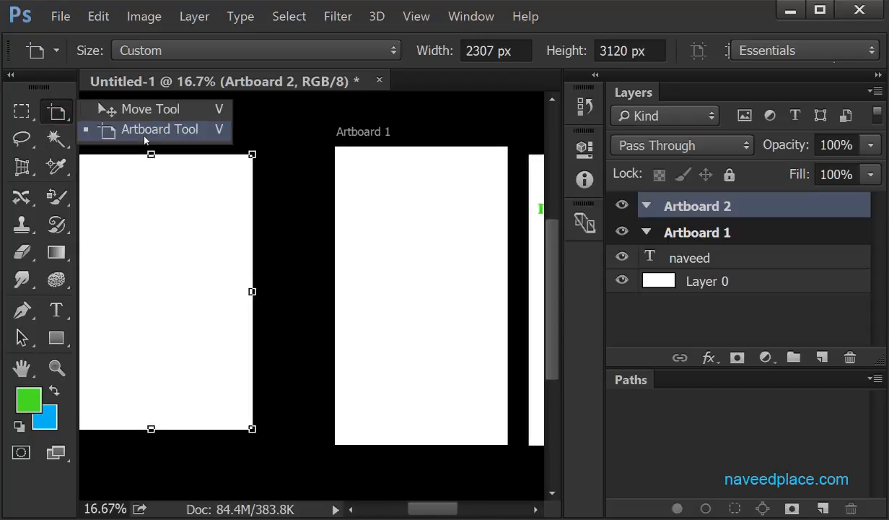